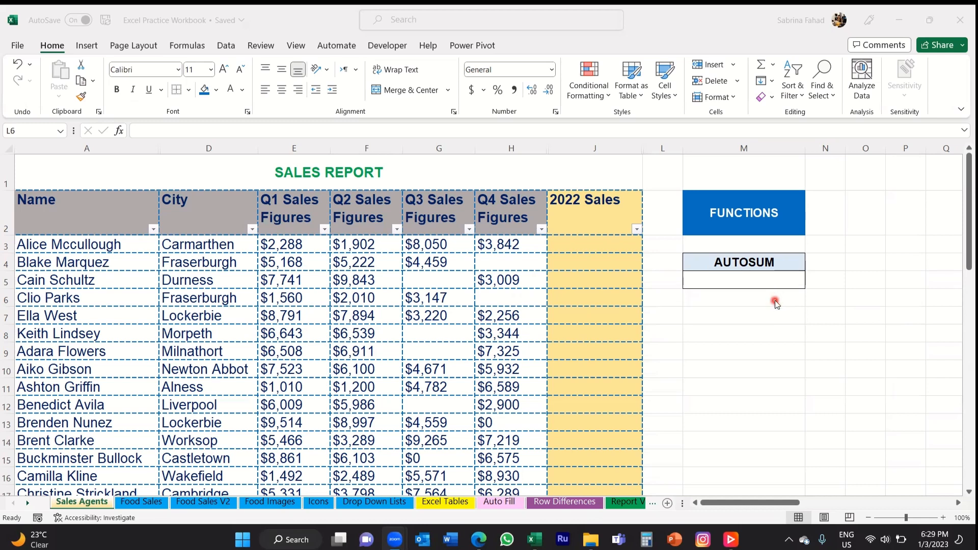
{"action": "left_click", "coordinate": [113, 208]}
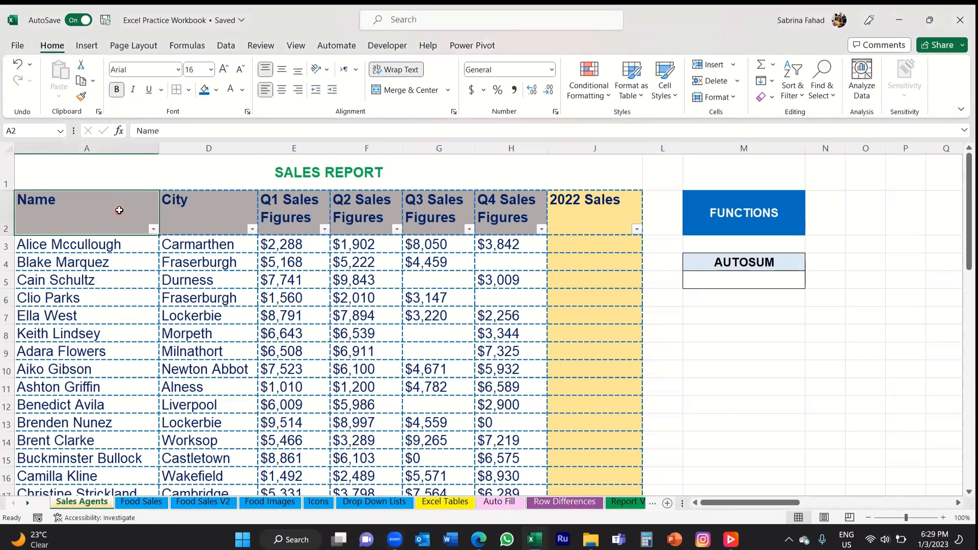
{"action": "left_click", "coordinate": [142, 246]}
{"action": "left_click", "coordinate": [142, 265]}
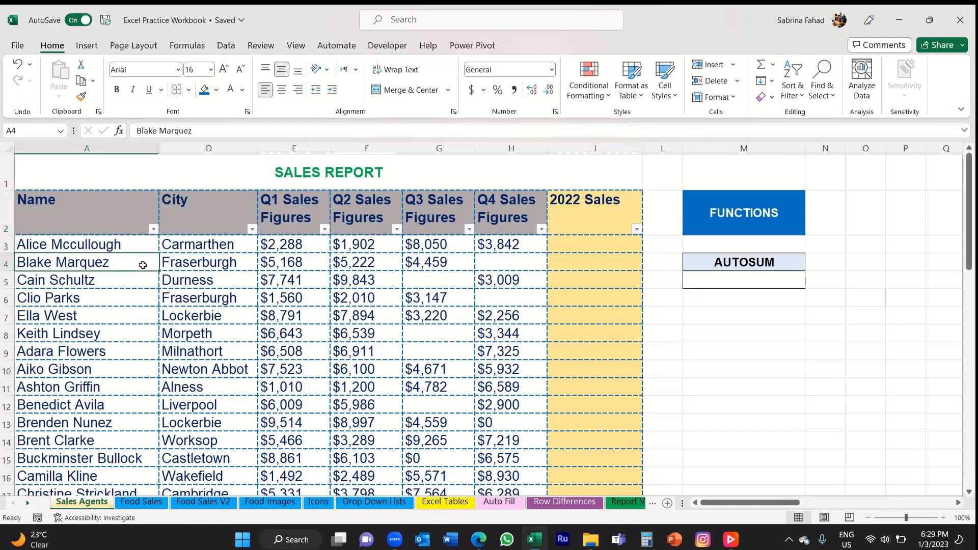
{"action": "left_click", "coordinate": [142, 282]}
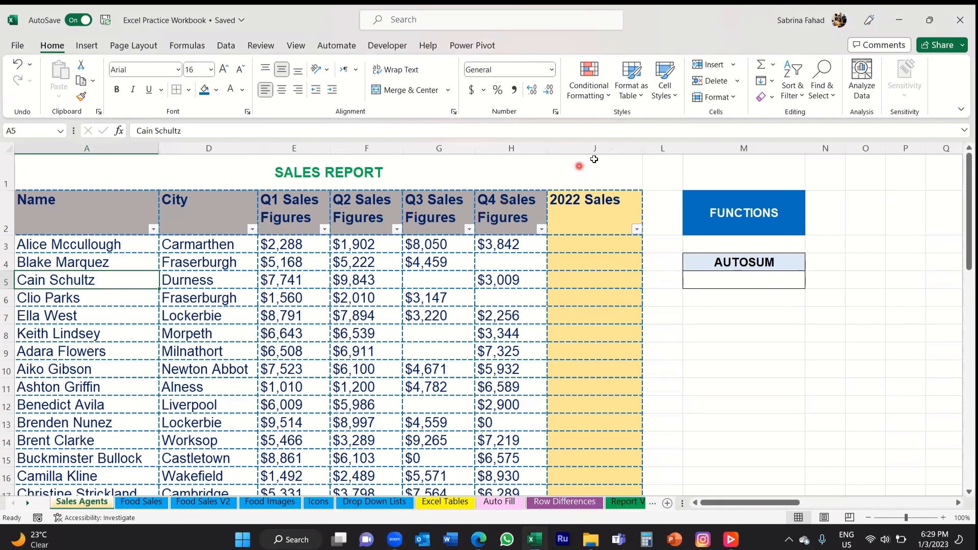
{"action": "left_click", "coordinate": [620, 145]}
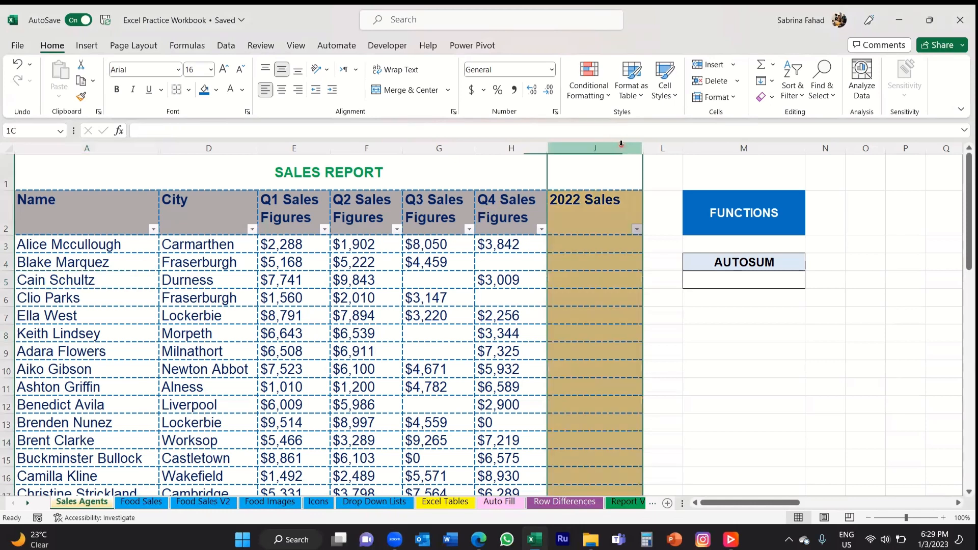
{"action": "left_click", "coordinate": [617, 230]}
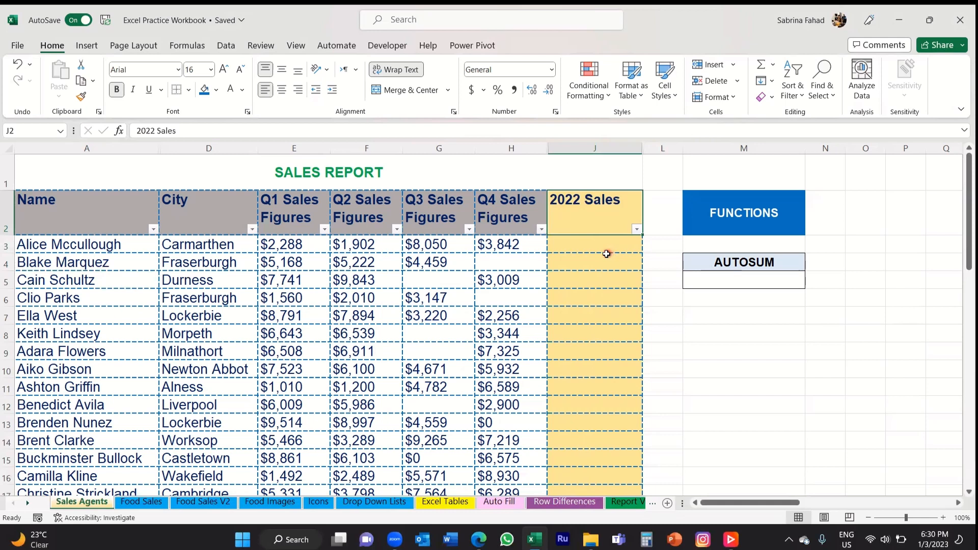
Enter the formula =E3+F3+G3+H3 in cell J3 to add the first agent's four quarterly sales figures.
{"action": "left_click", "coordinate": [631, 245]}
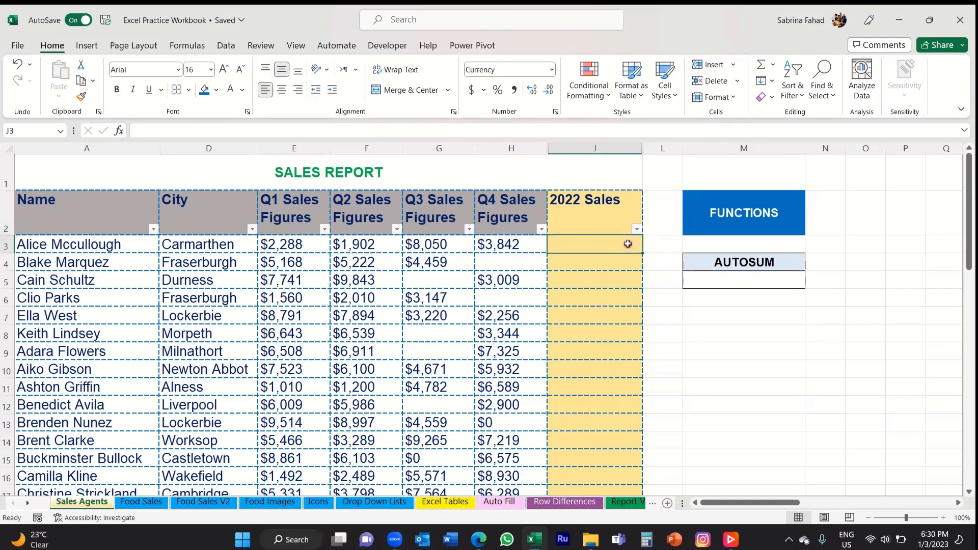
{"action": "type", "text": "="}
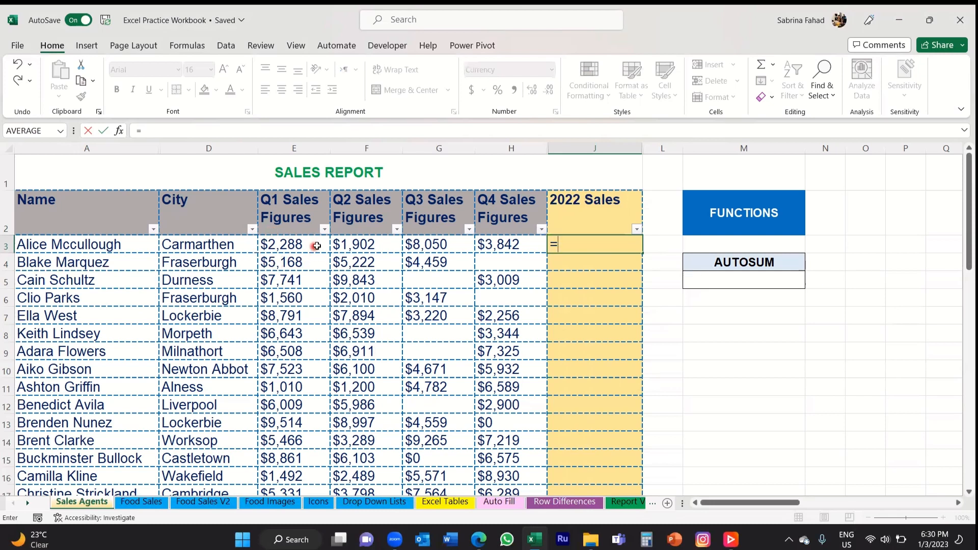
{"action": "left_click", "coordinate": [319, 245]}
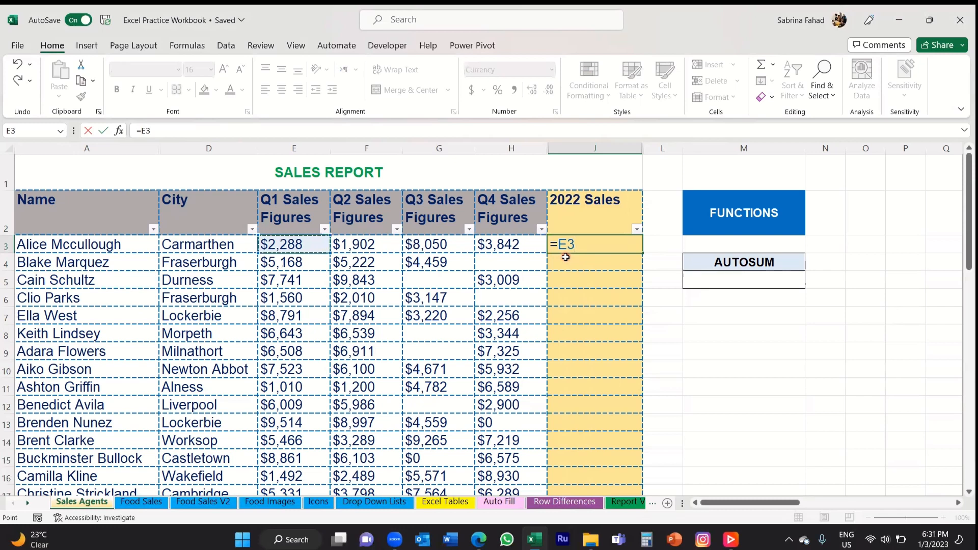
{"action": "type", "text": "+"}
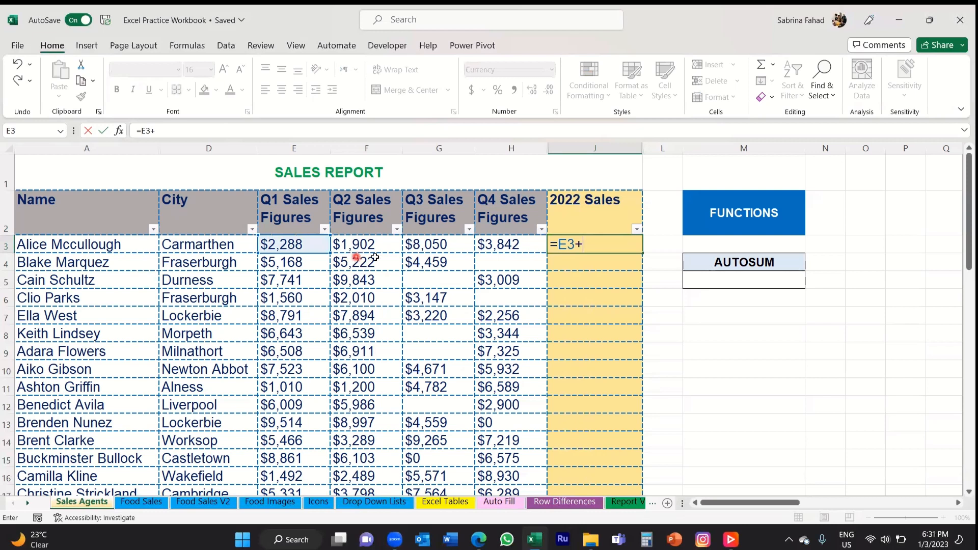
{"action": "left_click", "coordinate": [394, 246]}
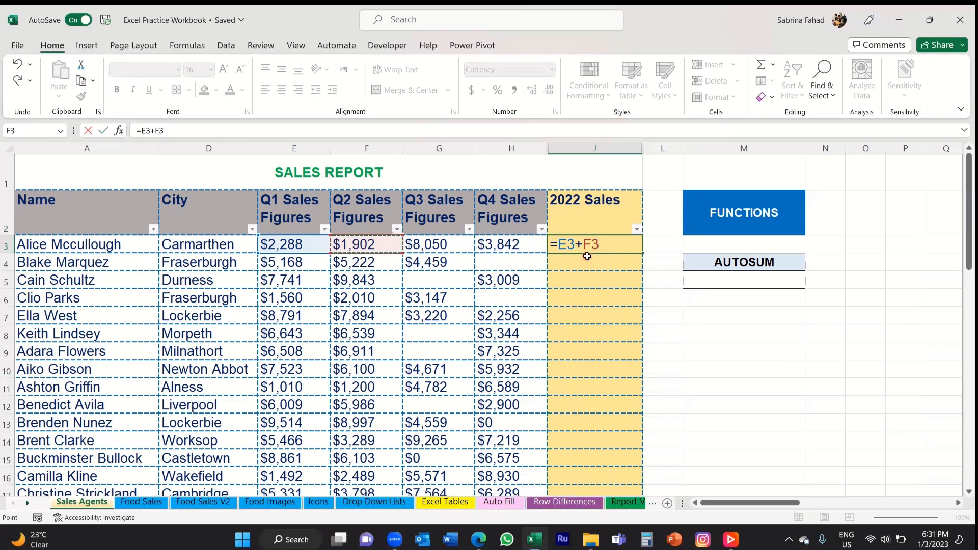
{"action": "type", "text": "+"}
{"action": "left_click", "coordinate": [461, 247]}
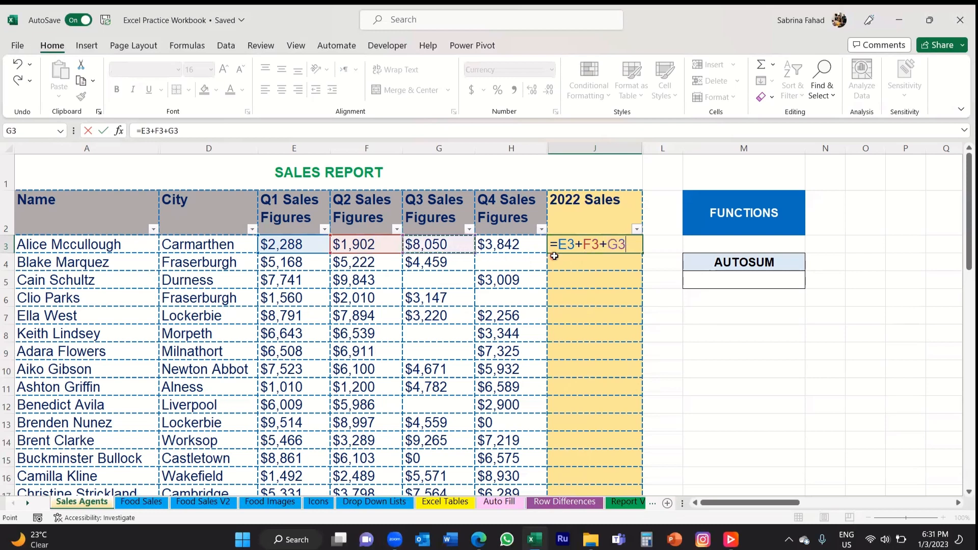
{"action": "type", "text": "+"}
{"action": "left_click", "coordinate": [524, 245]}
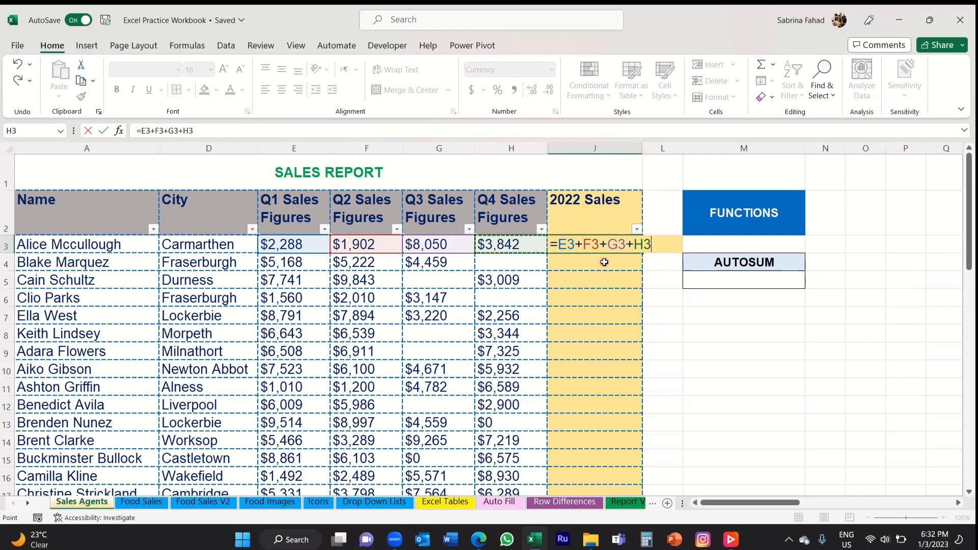
{"action": "key", "text": "Return"}
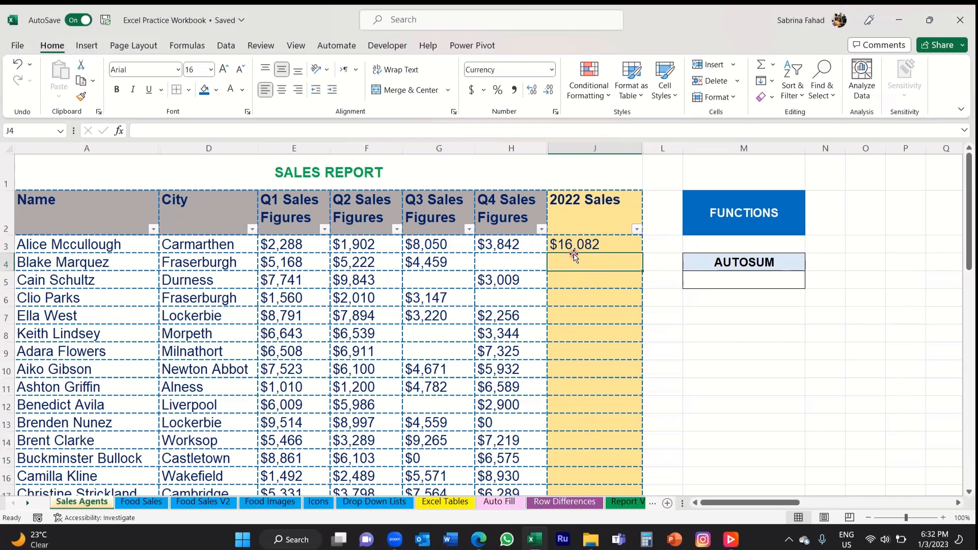
Clear the cell-by-cell addition formula from J3 while keeping the cell open for editing.
{"action": "left_click", "coordinate": [627, 242]}
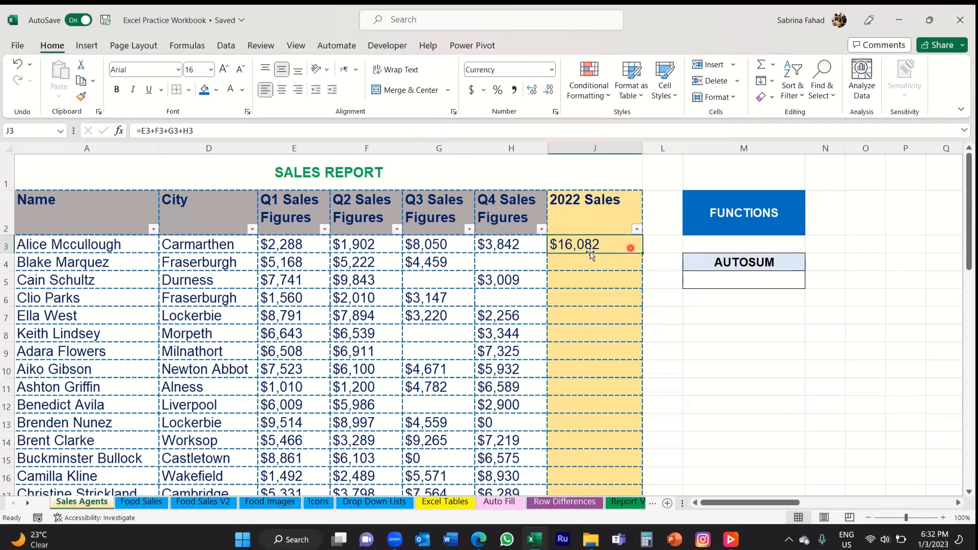
{"action": "double_click", "coordinate": [632, 244]}
{"action": "left_click_drag", "start_coordinate": [652, 244], "coordinate": [534, 245]}
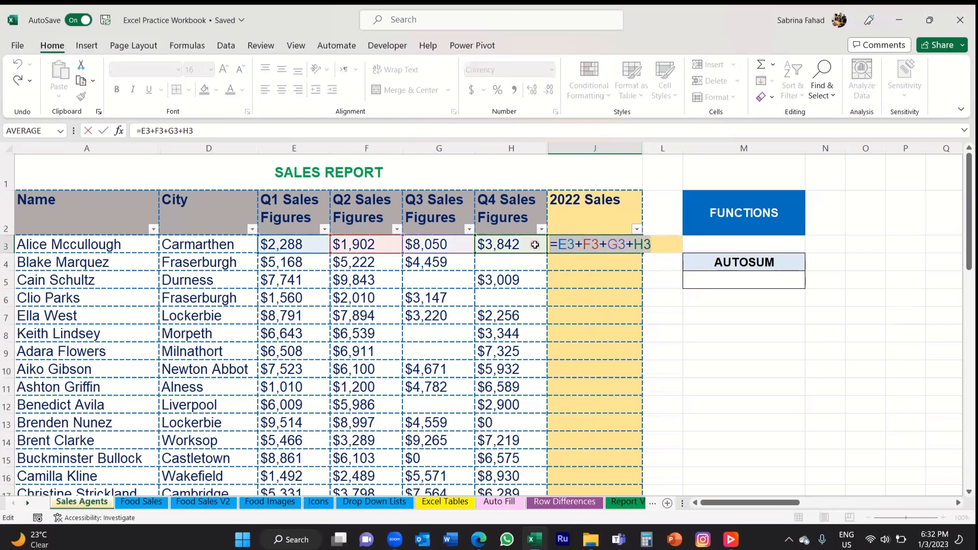
{"action": "key", "text": "BackSpace"}
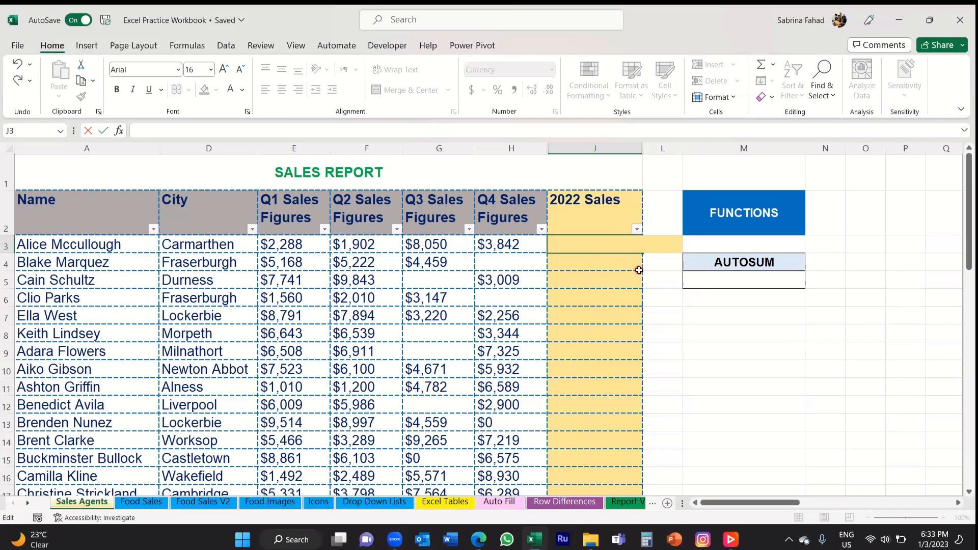
Enter =SUM(E3:H3) in cell J3 to total the first agent's four quarterly sales figures.
{"action": "type", "text": "="}
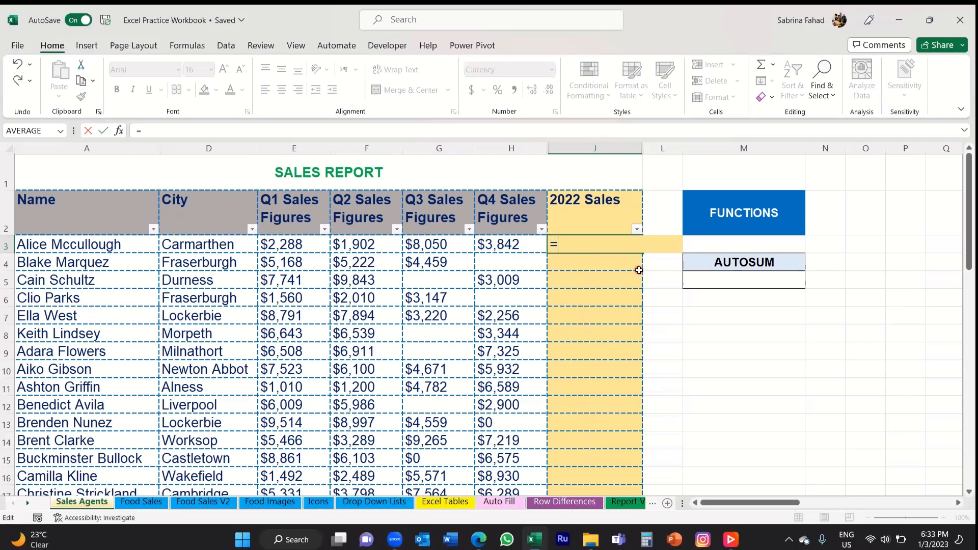
{"action": "type", "text": "sum"}
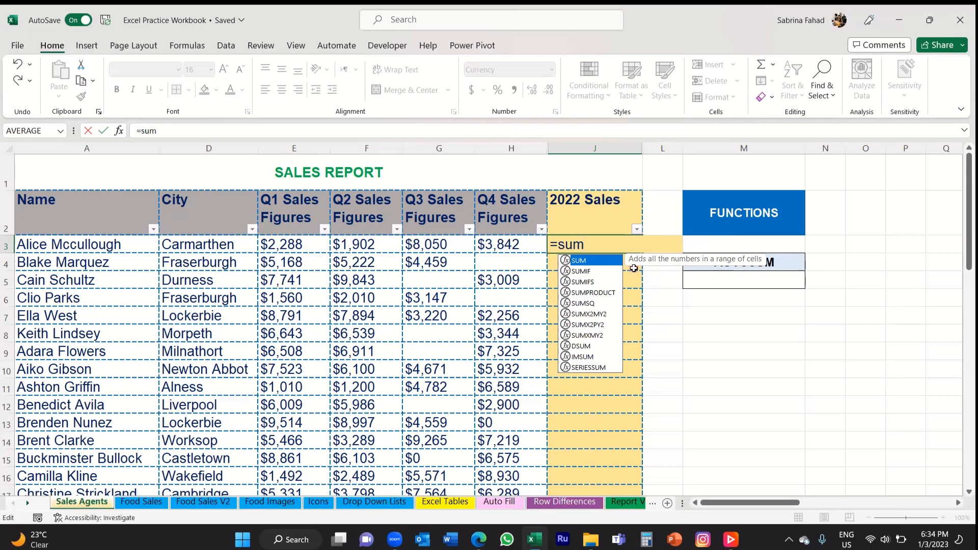
{"action": "left_click", "coordinate": [597, 248]}
{"action": "type", "text": "("}
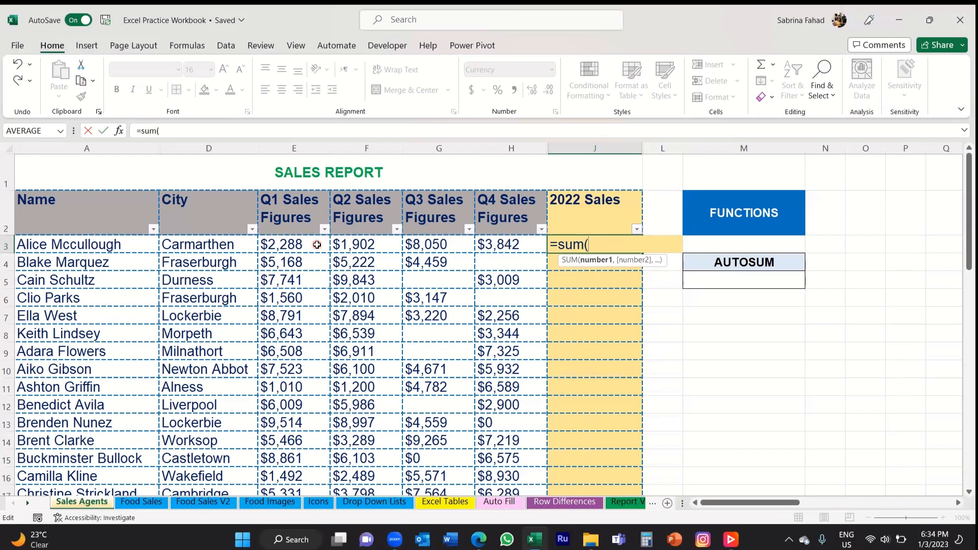
{"action": "left_click", "coordinate": [317, 245]}
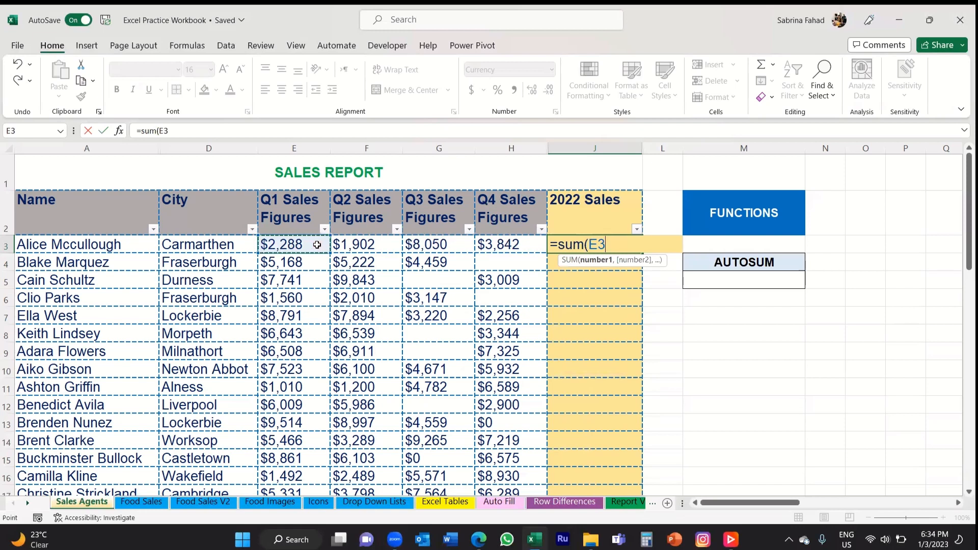
{"action": "left_click_drag", "start_coordinate": [320, 245], "coordinate": [538, 247]}
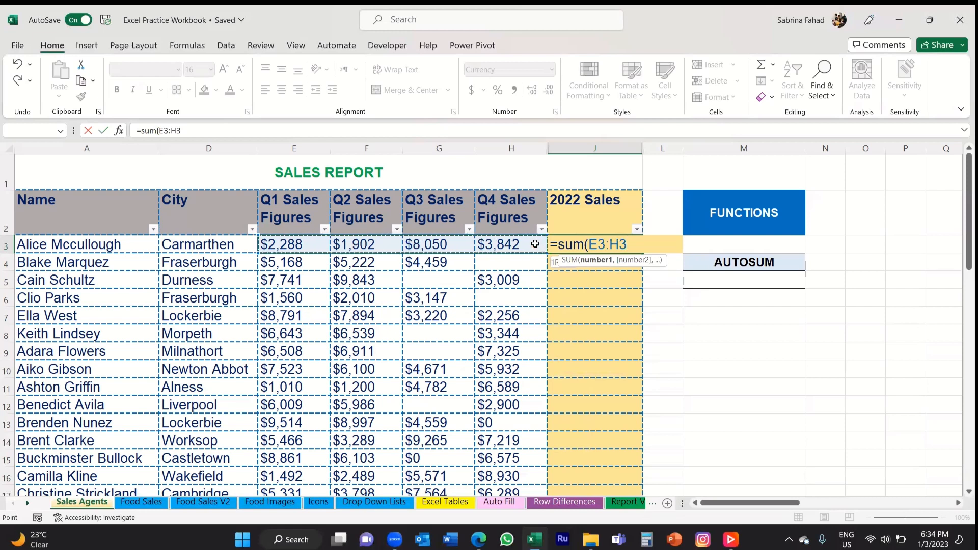
{"action": "left_click_drag", "start_coordinate": [534, 244], "coordinate": [535, 244]}
{"action": "type", "text": ")"}
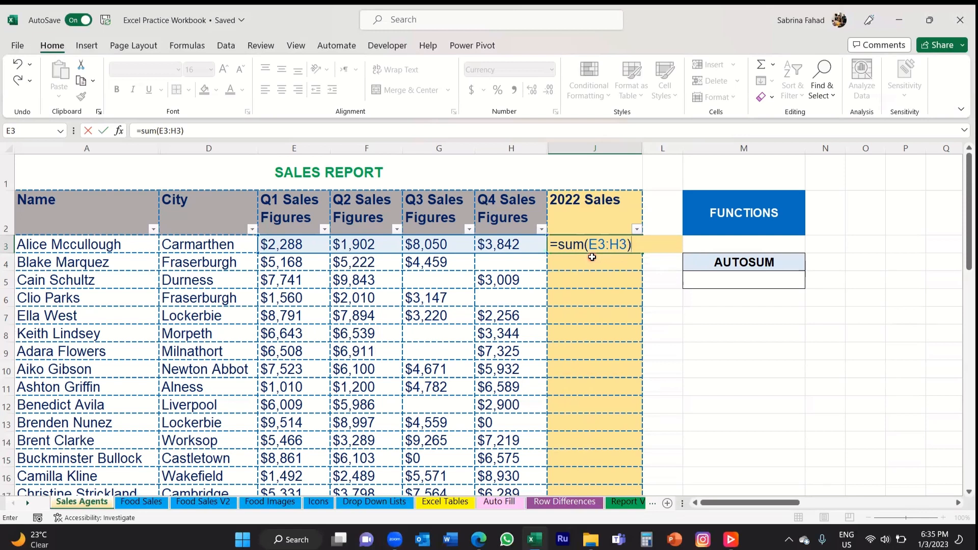
{"action": "key", "text": "Return"}
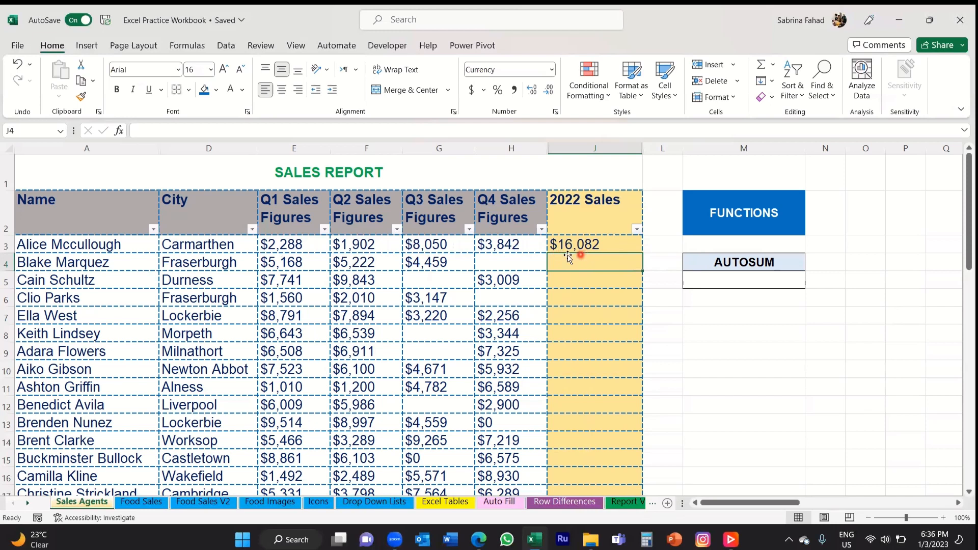
{"action": "left_click", "coordinate": [626, 245]}
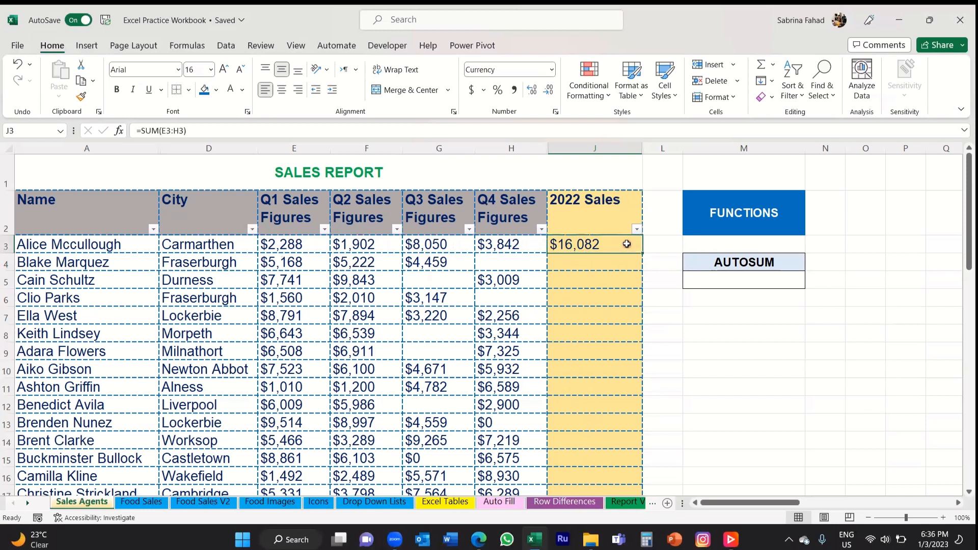
{"action": "left_click", "coordinate": [625, 261]}
{"action": "left_click", "coordinate": [623, 280]}
{"action": "left_click", "coordinate": [623, 297]}
{"action": "left_click", "coordinate": [623, 314]}
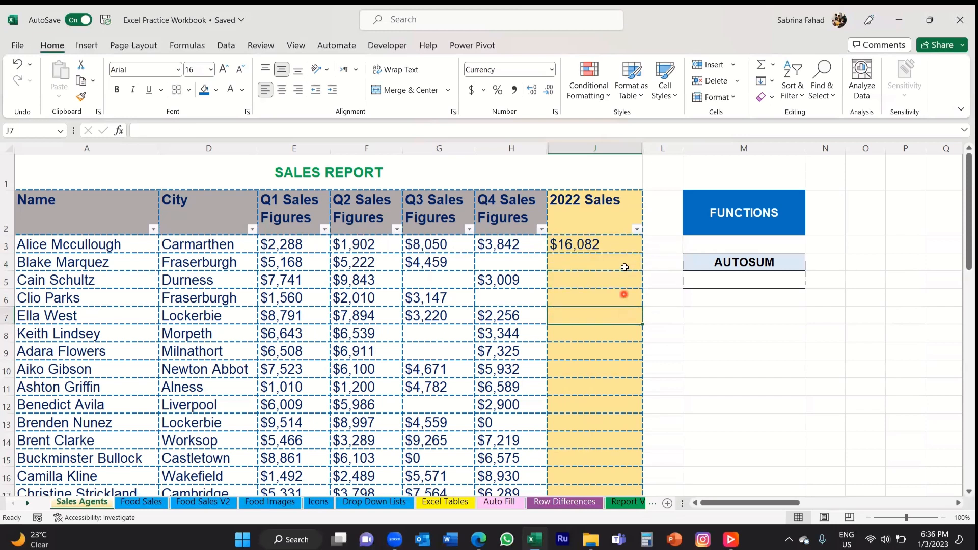
Fill the SUM formula from J3 down the whole 2022 Sales column and compare the formulas in J3 and J4.
{"action": "left_click", "coordinate": [623, 242]}
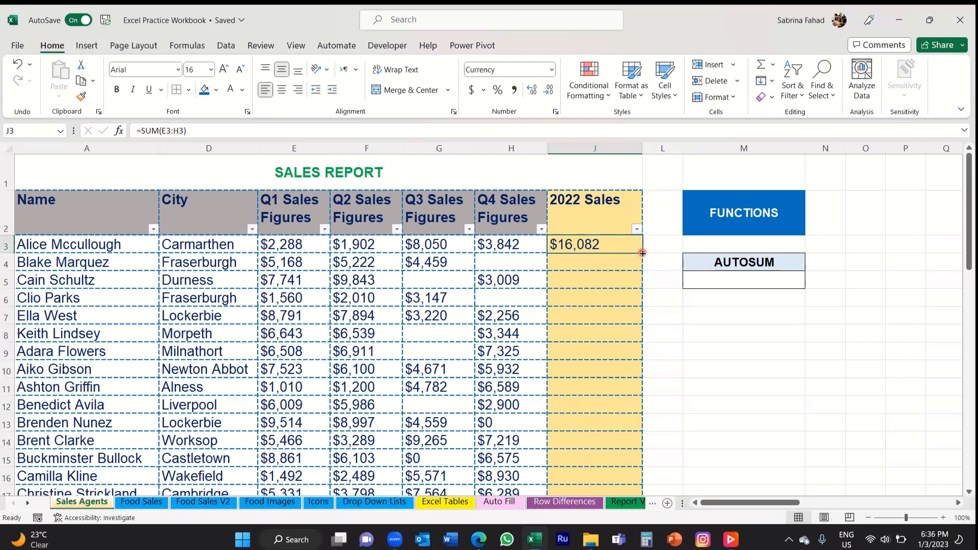
{"action": "double_click", "coordinate": [642, 253]}
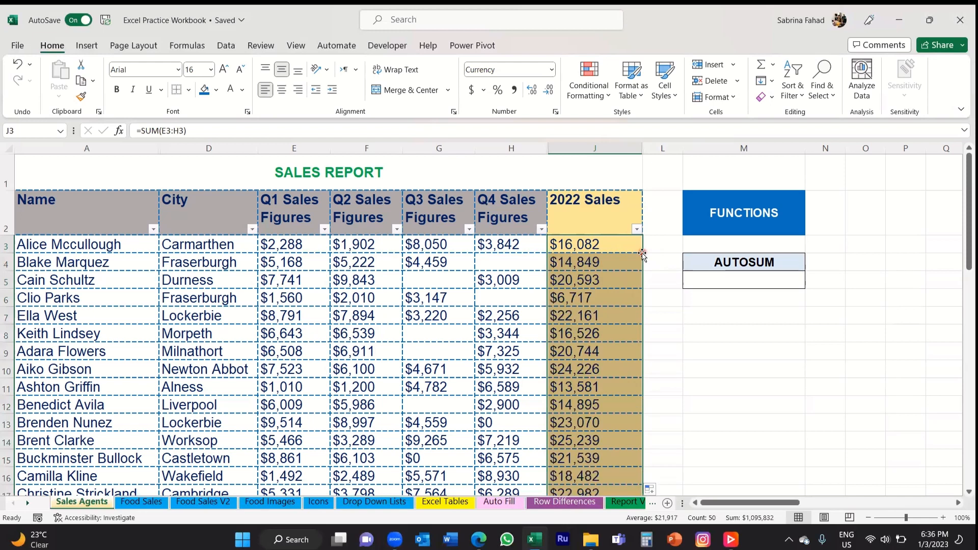
{"action": "left_click", "coordinate": [612, 260]}
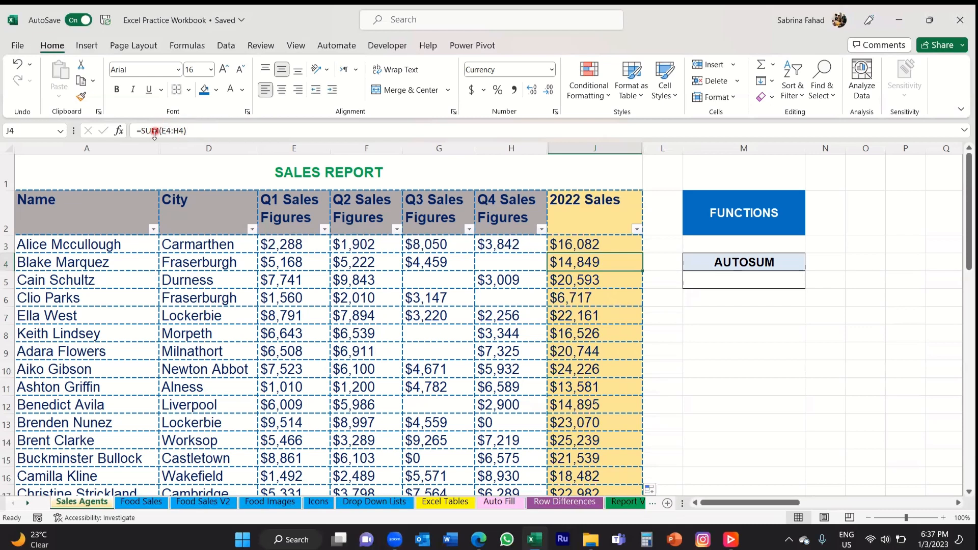
{"action": "left_click", "coordinate": [630, 245]}
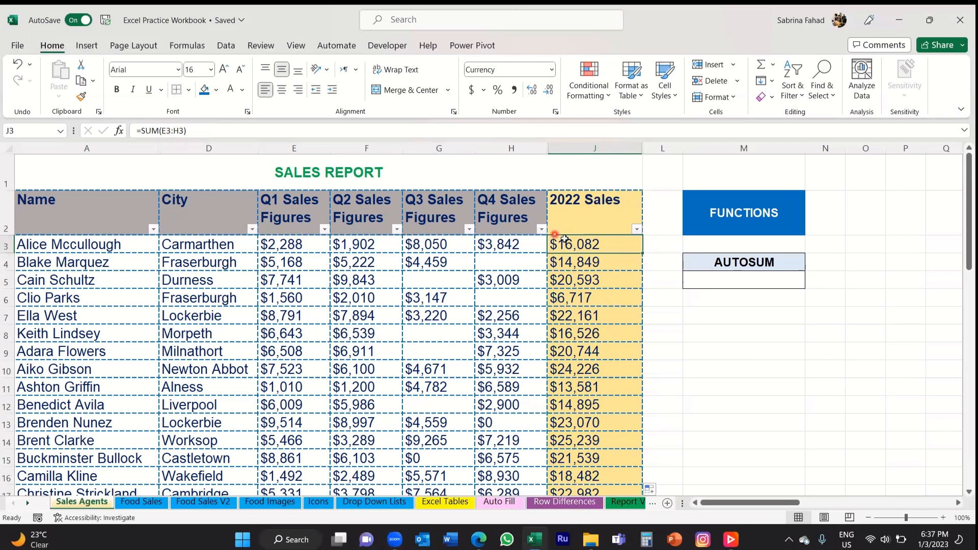
{"action": "left_click", "coordinate": [626, 264]}
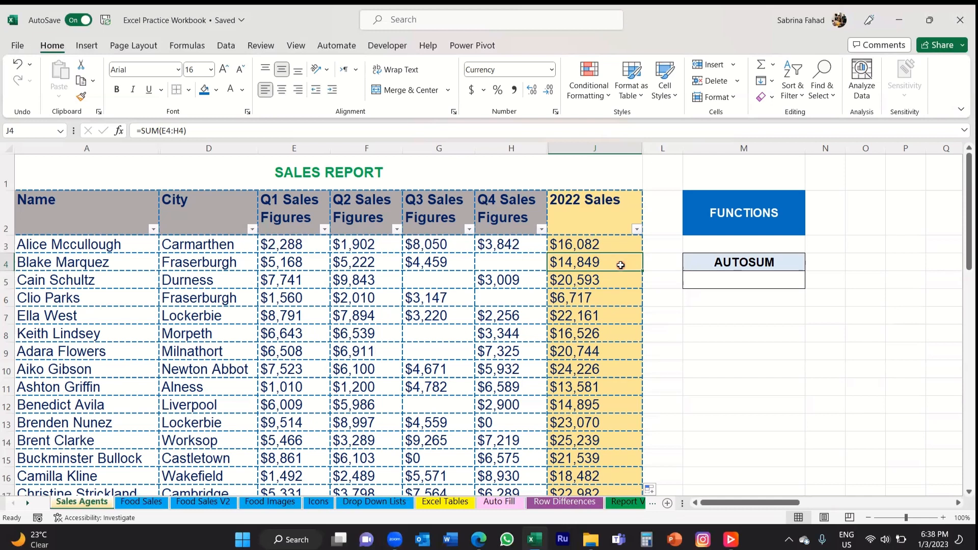
Start a SUM formula in cell M5 under AUTOSUM and select E3:H52, all agents' quarterly figures, as its range.
{"action": "left_click", "coordinate": [792, 280]}
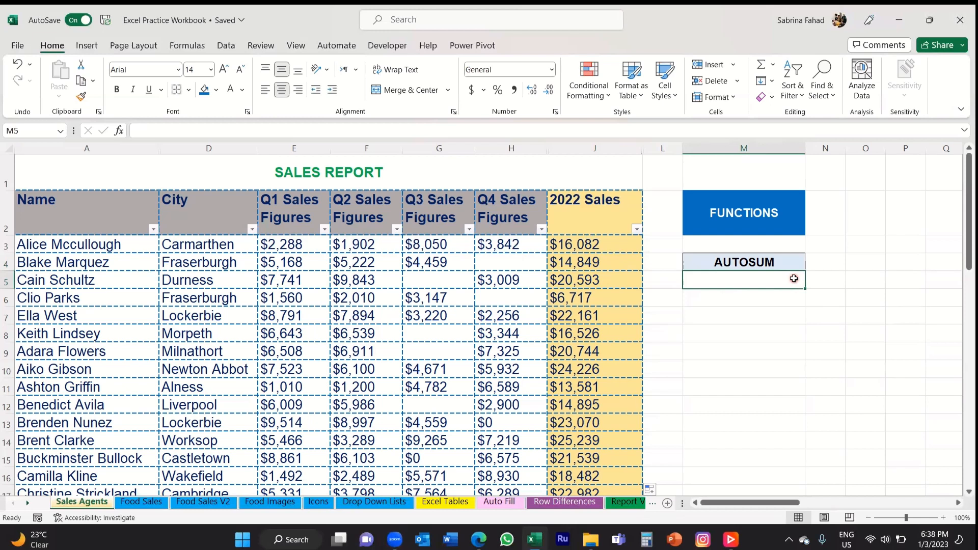
{"action": "left_click", "coordinate": [795, 282]}
{"action": "left_click", "coordinate": [400, 229]}
{"action": "type", "text": "="}
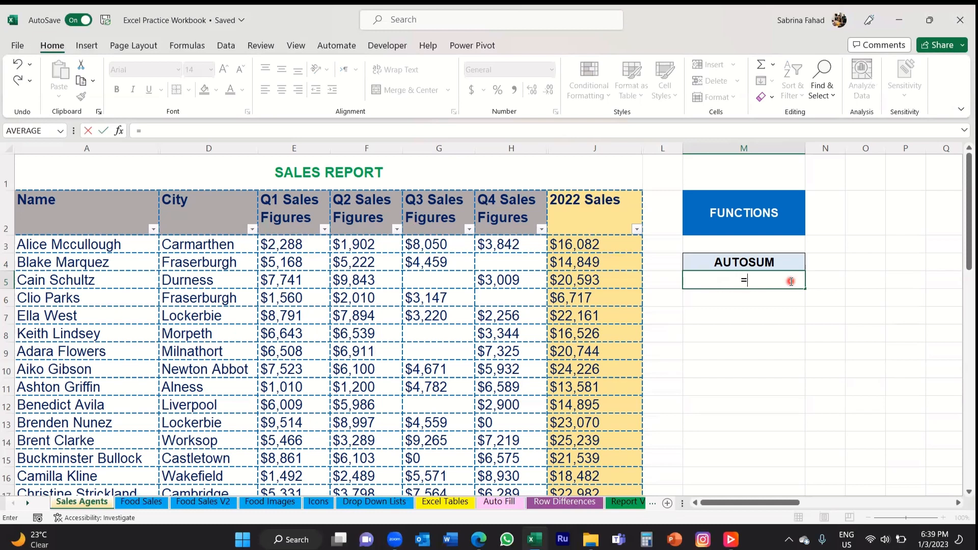
{"action": "type", "text": "sum"}
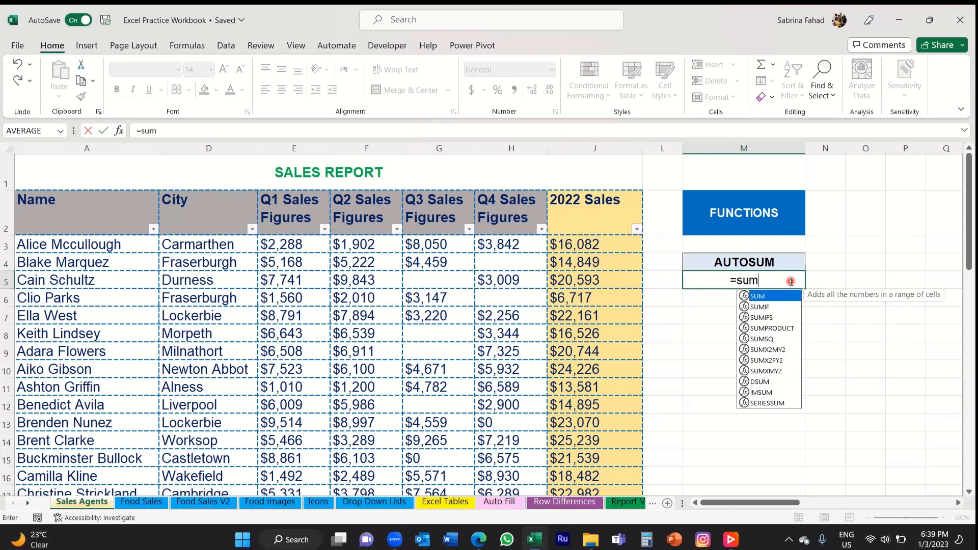
{"action": "type", "text": "("}
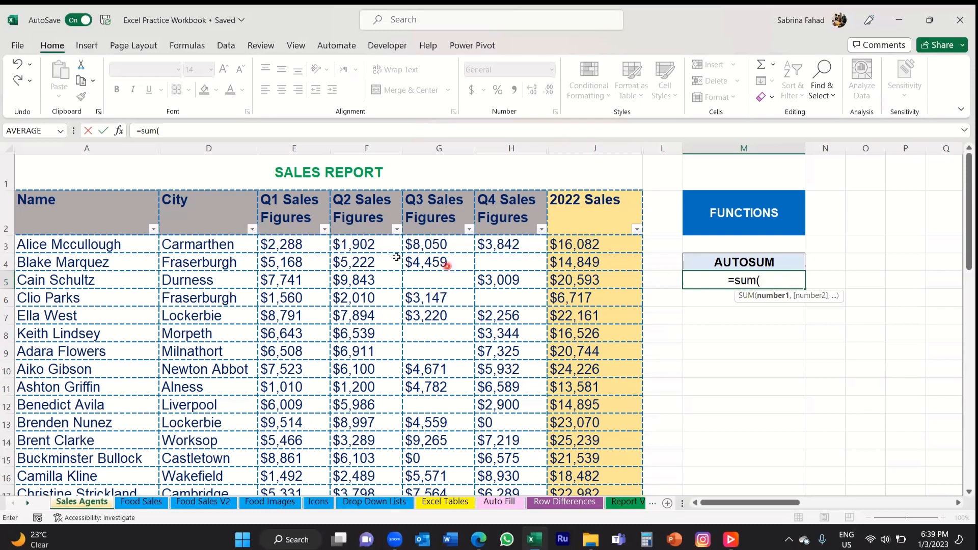
{"action": "left_click", "coordinate": [316, 245]}
{"action": "left_click_drag", "start_coordinate": [316, 245], "coordinate": [535, 472]}
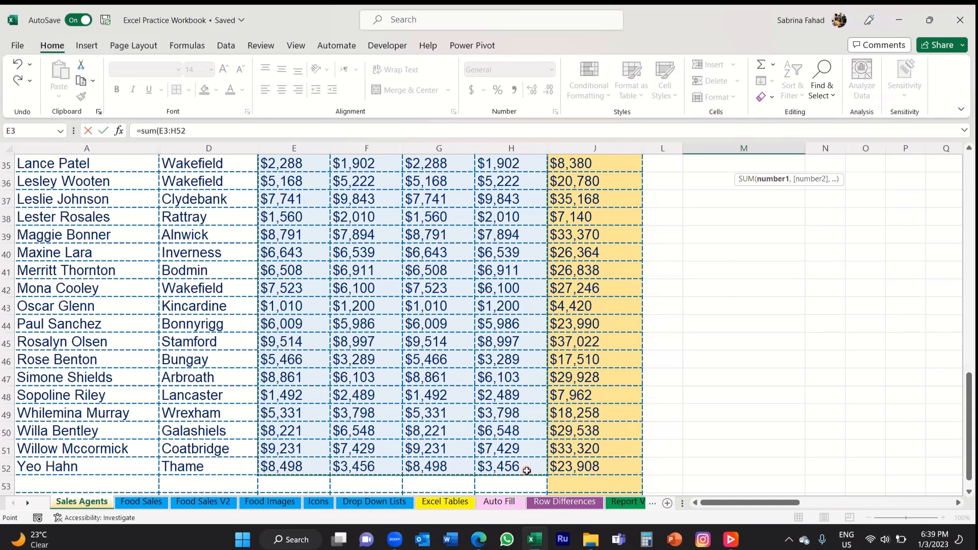
Review the selected range in the unfinished SUM formula, checking its first cell and its last cell across the quarterly columns.
{"action": "scroll", "coordinate": [525, 468], "scroll_direction": "up", "scroll_amount": 11}
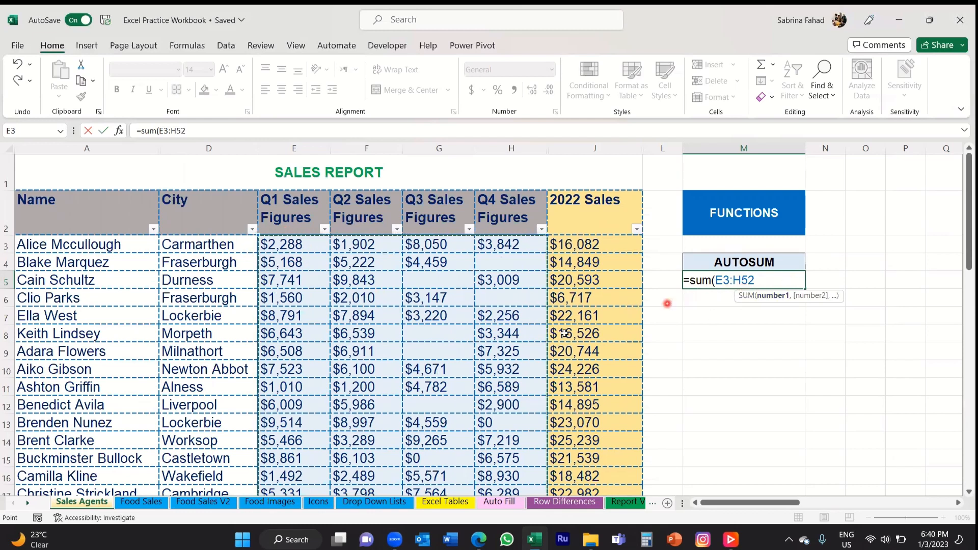
{"action": "scroll", "coordinate": [529, 361], "scroll_direction": "down", "scroll_amount": 4}
{"action": "scroll", "coordinate": [527, 364], "scroll_direction": "down", "scroll_amount": 10}
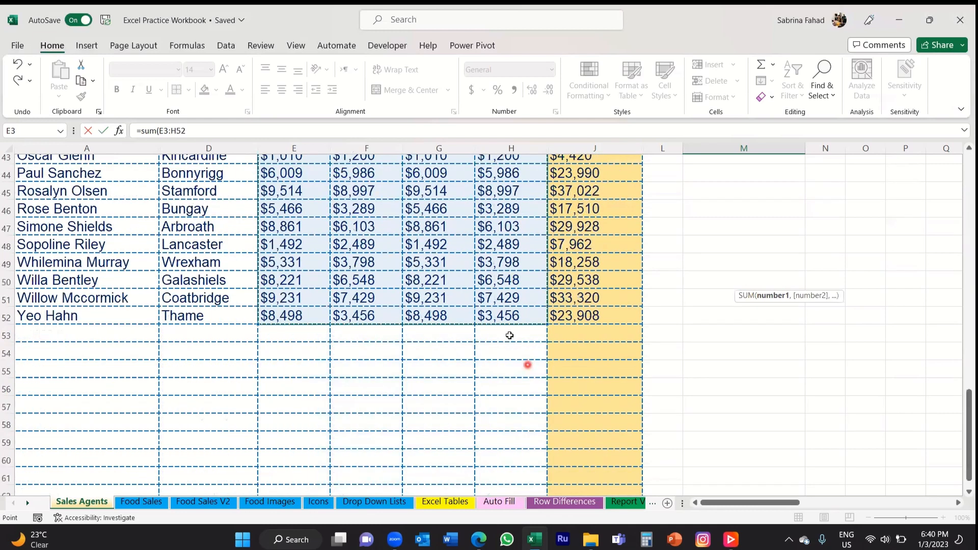
{"action": "scroll", "coordinate": [504, 328], "scroll_direction": "up", "scroll_amount": 14}
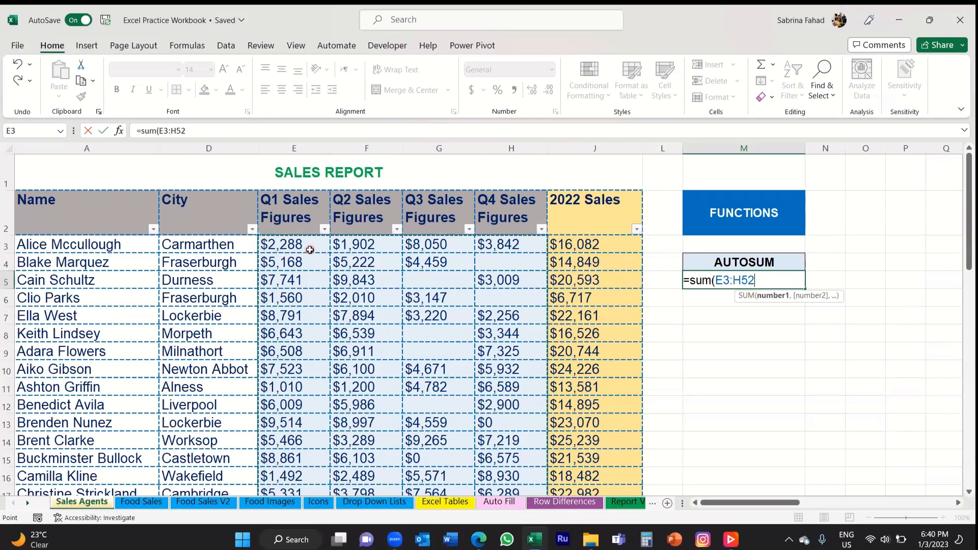
{"action": "scroll", "coordinate": [316, 252], "scroll_direction": "down", "scroll_amount": 9}
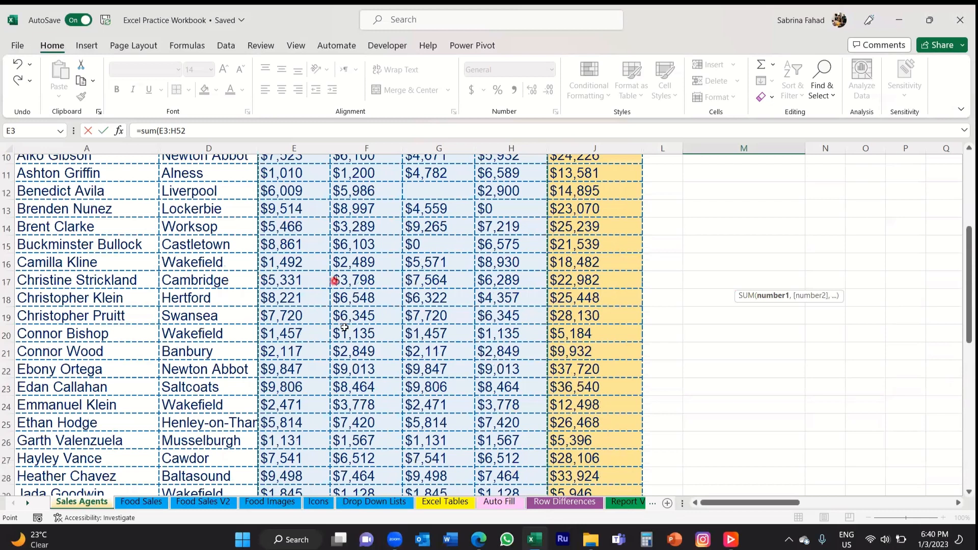
{"action": "scroll", "coordinate": [352, 336], "scroll_direction": "down", "scroll_amount": 5}
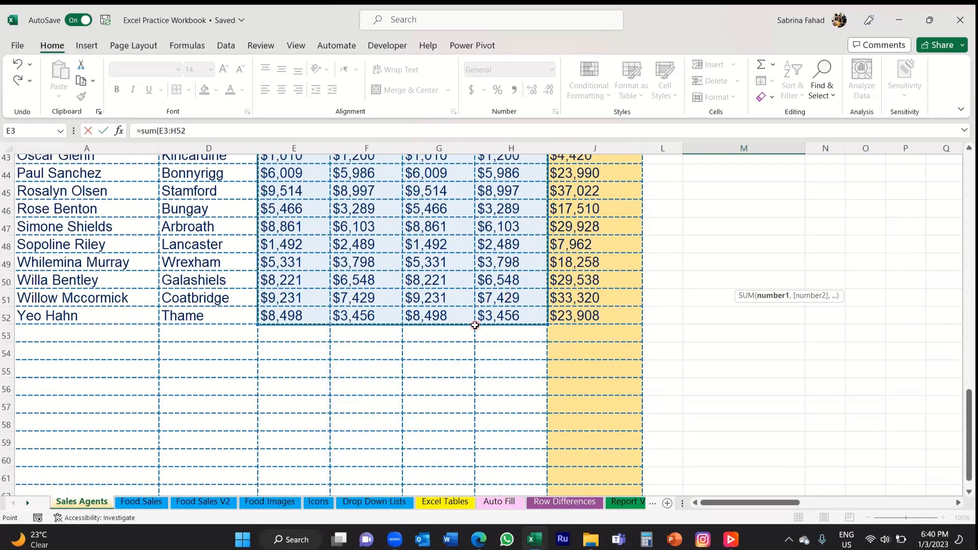
{"action": "scroll", "coordinate": [475, 325], "scroll_direction": "up", "scroll_amount": 4}
{"action": "scroll", "coordinate": [475, 325], "scroll_direction": "up", "scroll_amount": 10}
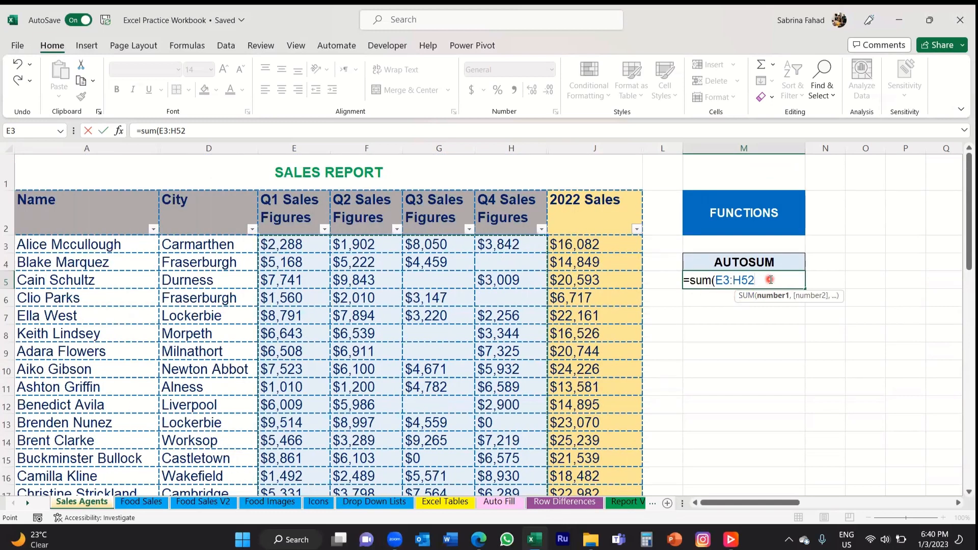
Clear the range from the M5 formula, re-enter it as E3:H52, and complete the formula =SUM(E3:H52).
{"action": "key", "text": "BackSpace"}
{"action": "key", "text": "BackSpace"}
{"action": "key", "text": "BackSpace"}
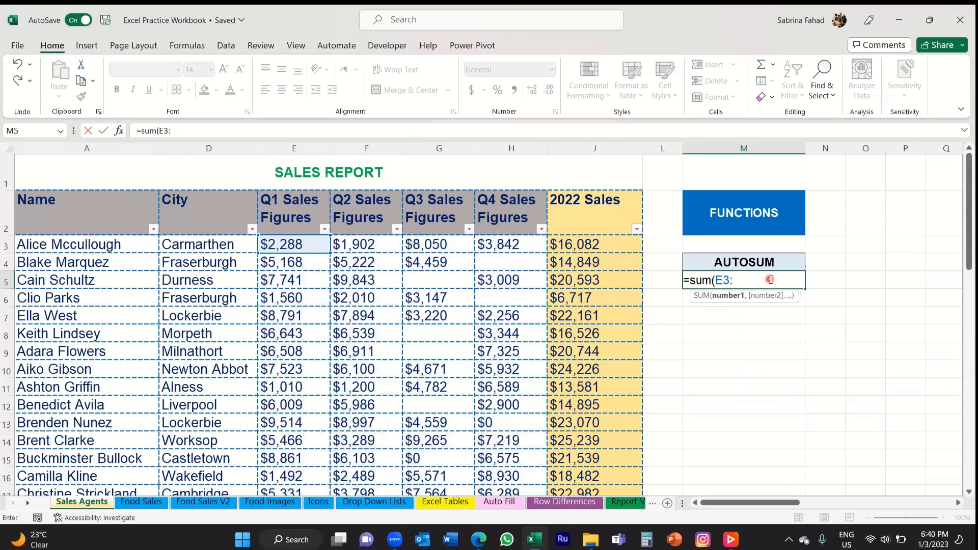
{"action": "key", "text": "BackSpace"}
{"action": "key", "text": "BackSpace"}
{"action": "type", "text": "E3:H52"}
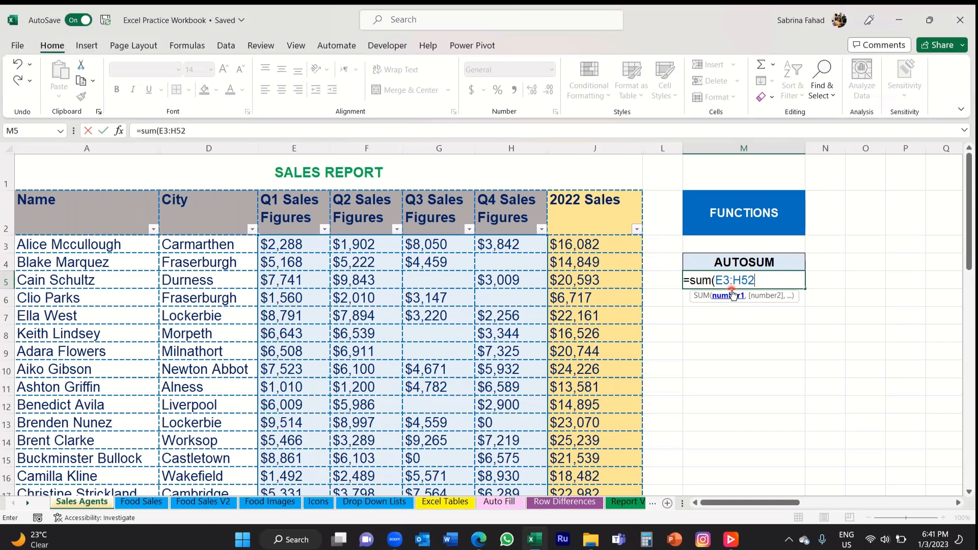
{"action": "type", "text": ")"}
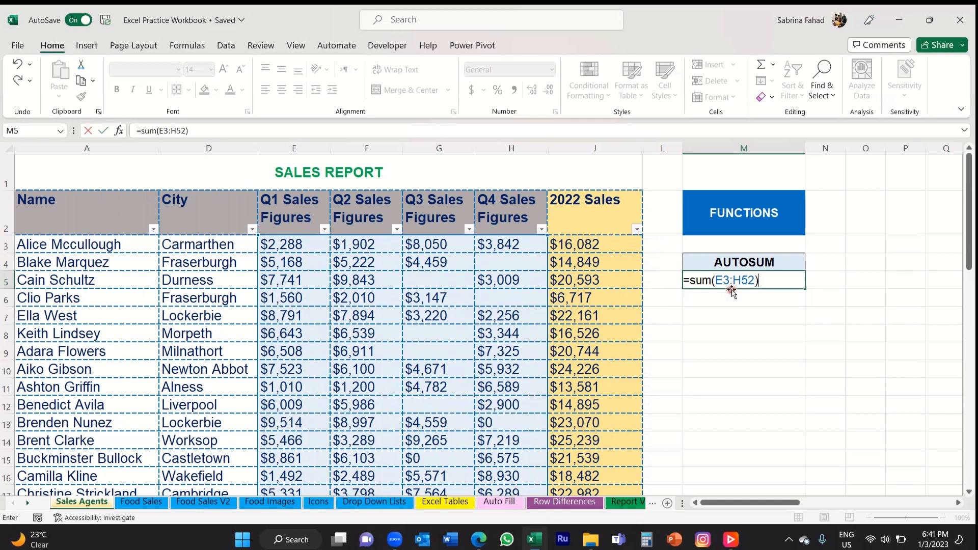
{"action": "key", "text": "Return"}
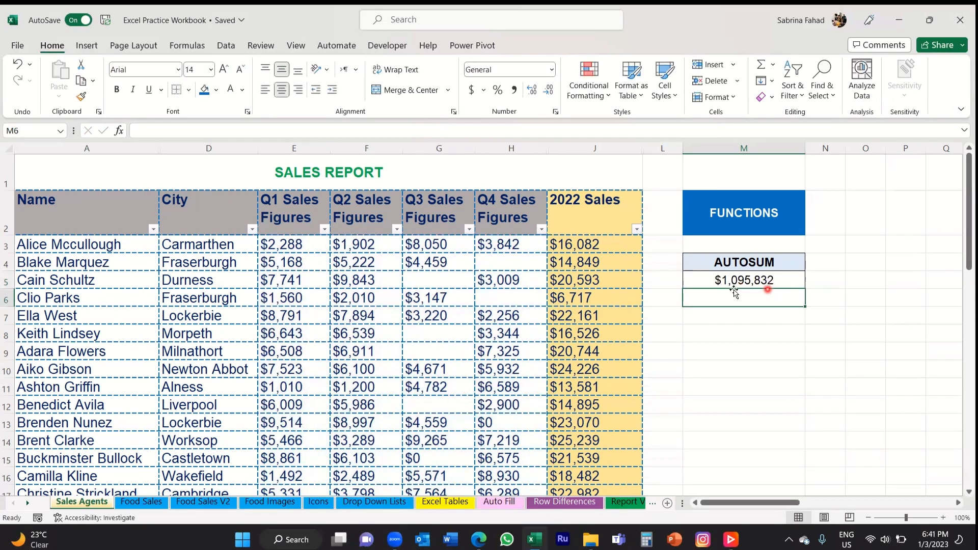
{"action": "left_click", "coordinate": [832, 316]}
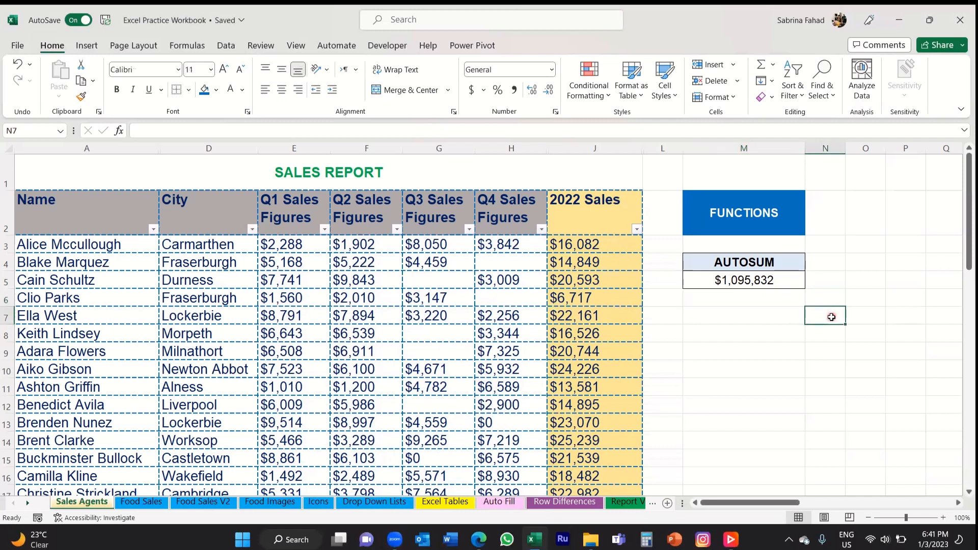